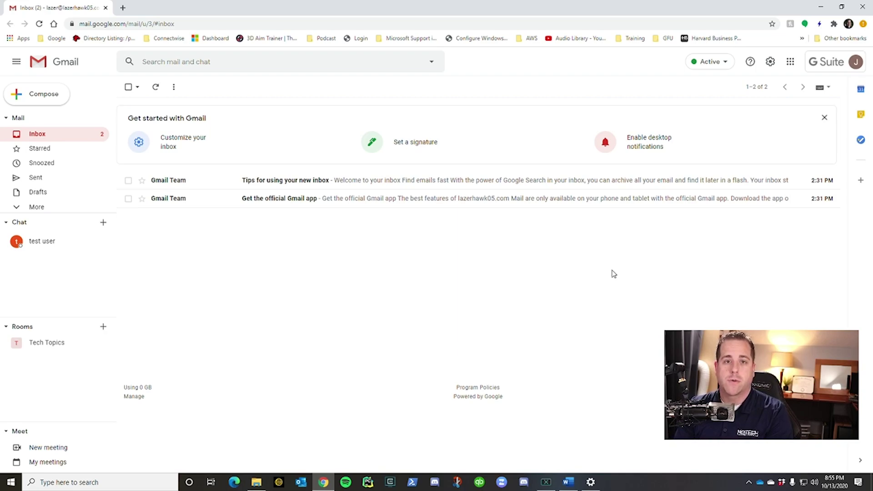
Step: Try Compact and Comfortable density, keep Default, then bring up the full theme gallery
{"action": "left_click", "coordinate": [770, 61]}
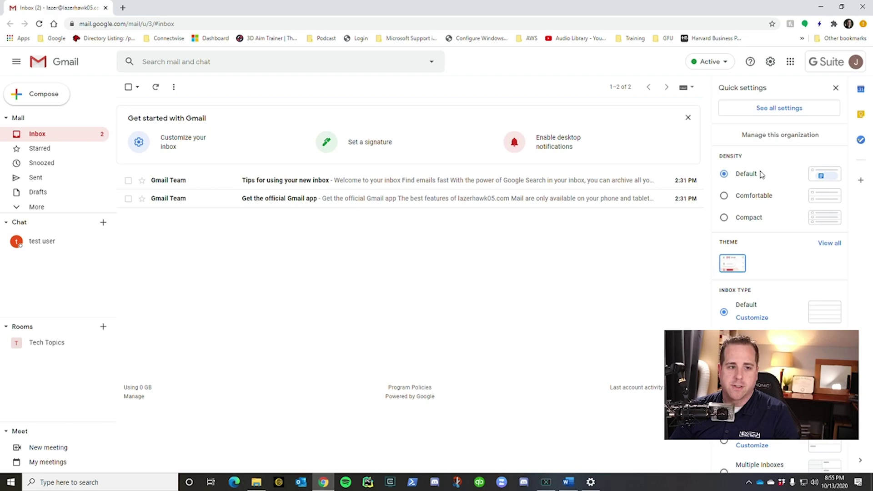
{"action": "scroll", "coordinate": [767, 214], "scroll_direction": "down", "scroll_amount": 1}
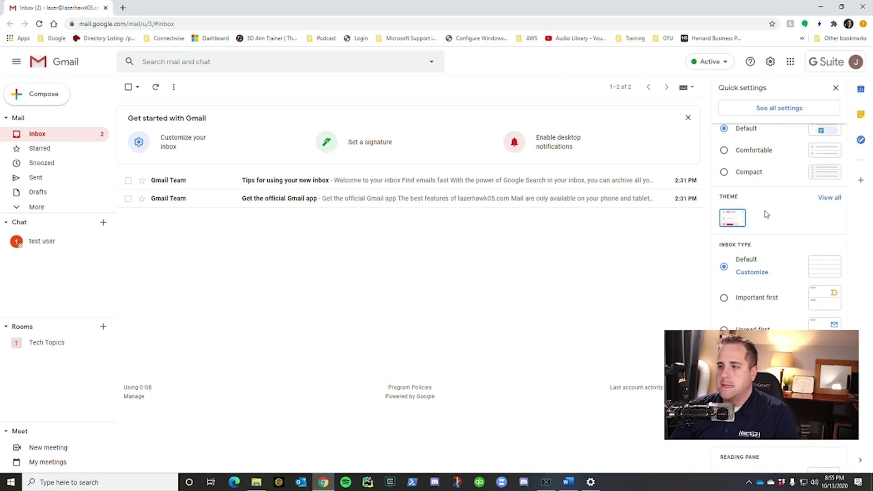
{"action": "scroll", "coordinate": [764, 198], "scroll_direction": "up", "scroll_amount": 1}
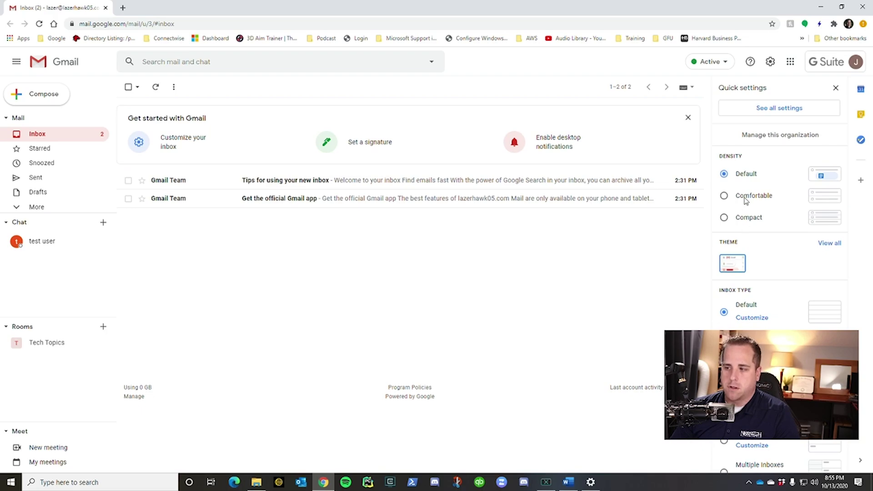
{"action": "left_click", "coordinate": [742, 223]}
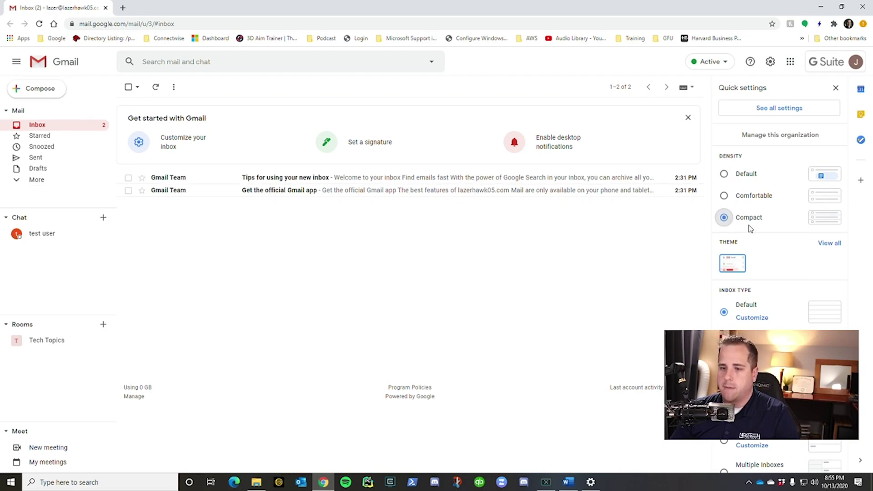
{"action": "left_click", "coordinate": [745, 198]}
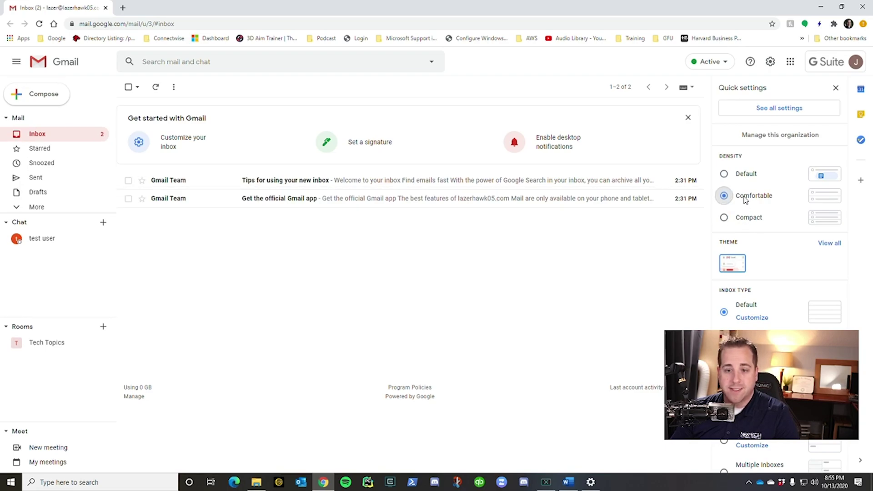
{"action": "left_click", "coordinate": [729, 181]}
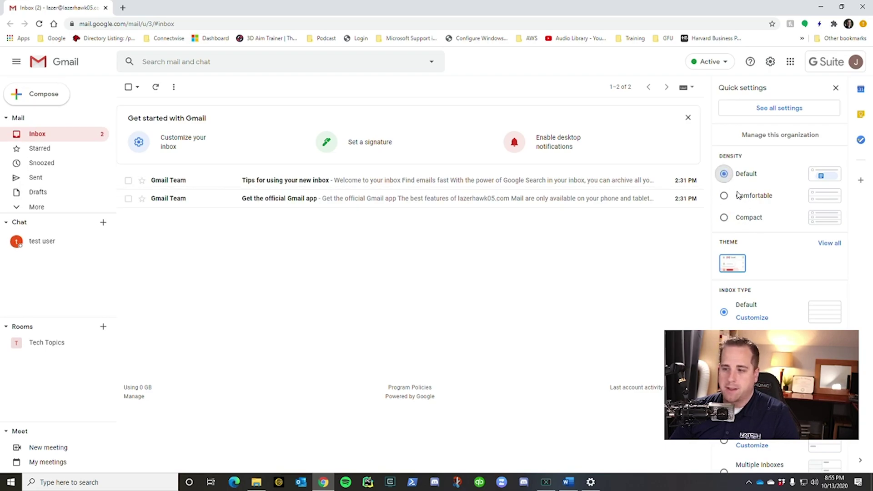
{"action": "scroll", "coordinate": [739, 195], "scroll_direction": "down", "scroll_amount": 2}
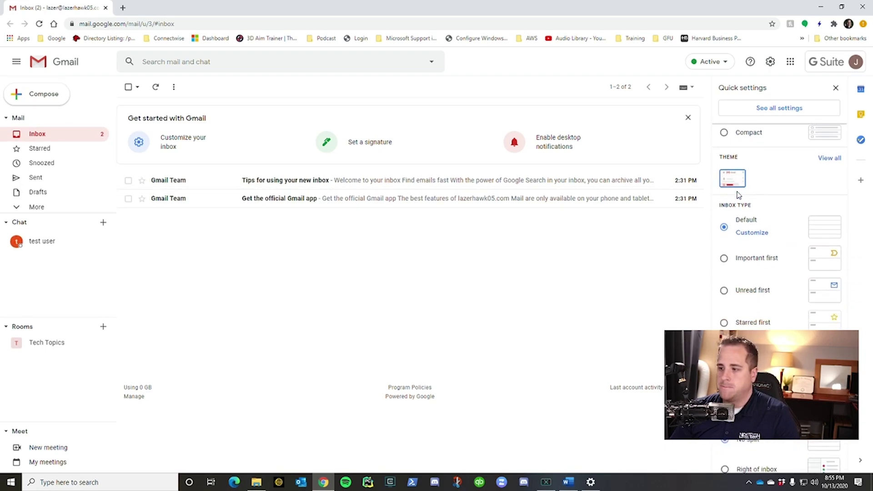
{"action": "left_click", "coordinate": [826, 154]}
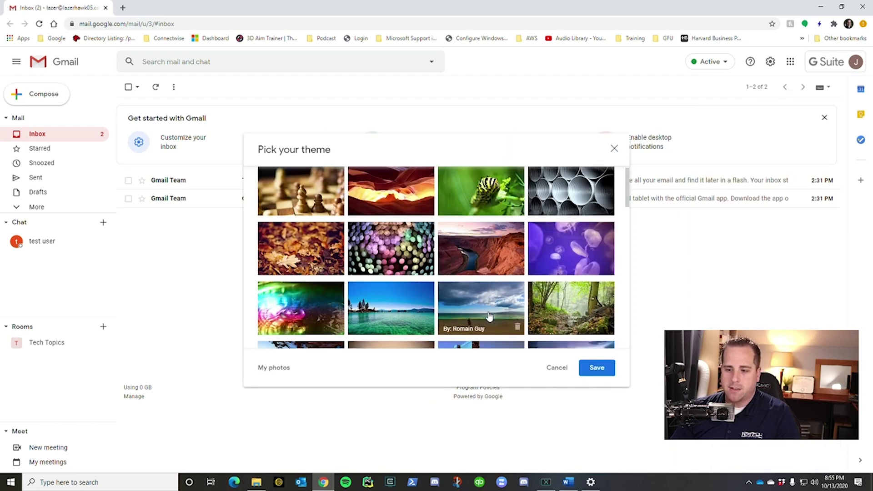
Step: Compare the stormy sky and Golden Gate themes, then save the stormy purple sky background
{"action": "scroll", "coordinate": [495, 309], "scroll_direction": "down", "scroll_amount": 3}
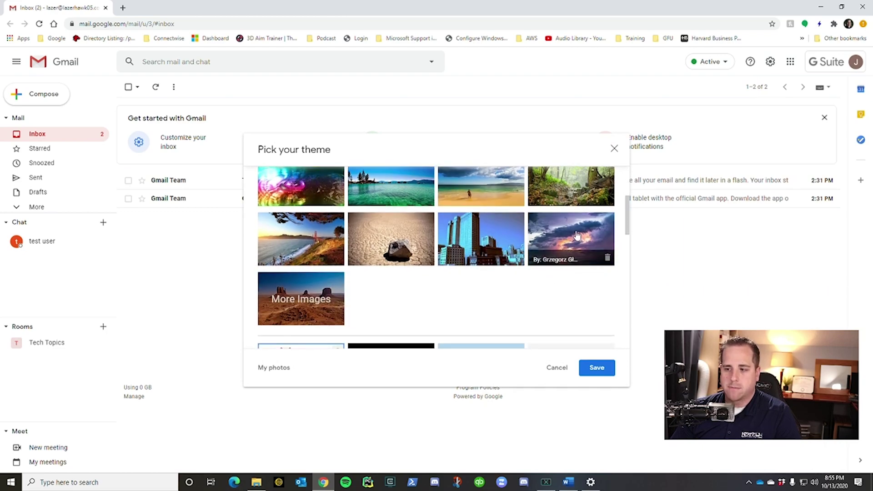
{"action": "left_click", "coordinate": [577, 235]}
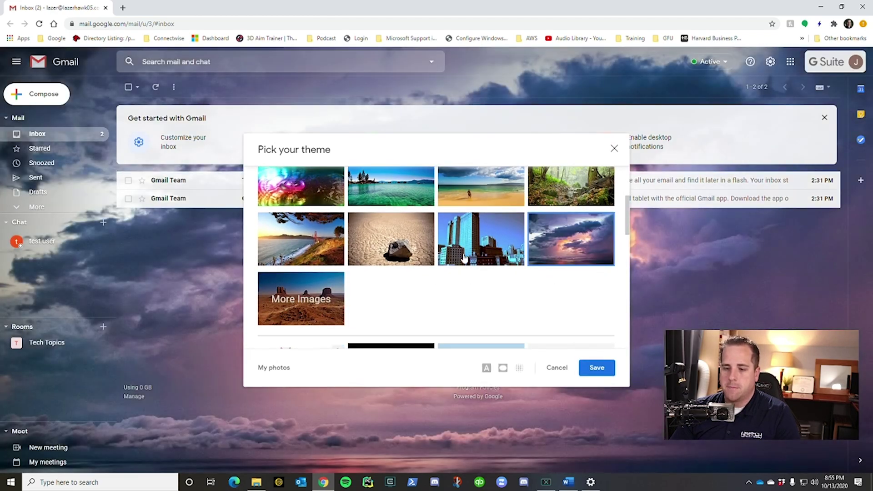
{"action": "left_click", "coordinate": [302, 240]}
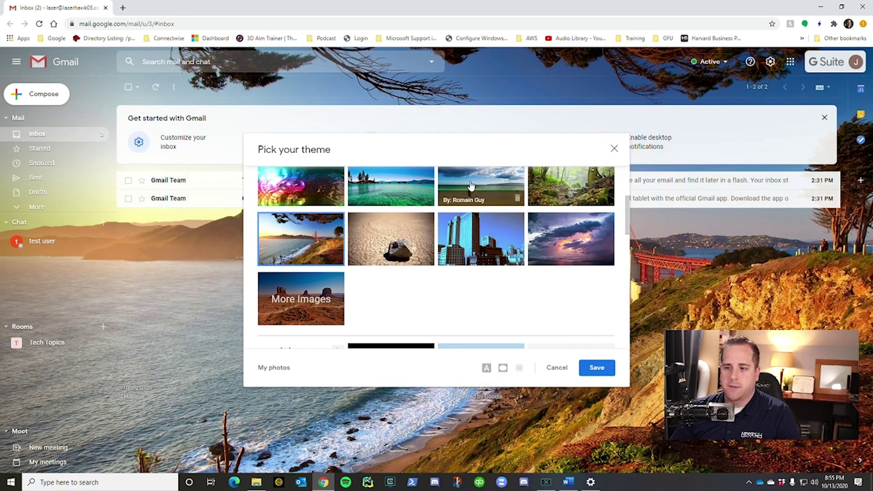
{"action": "left_click", "coordinate": [580, 237]}
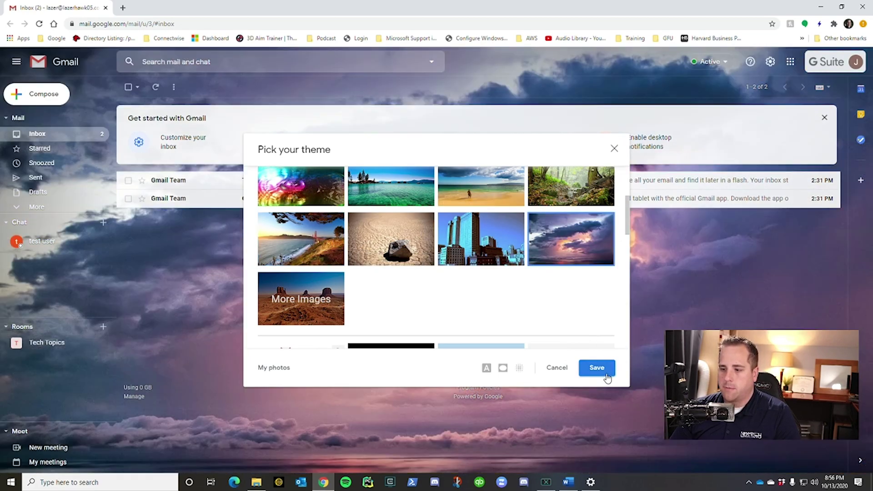
{"action": "left_click", "coordinate": [605, 372]}
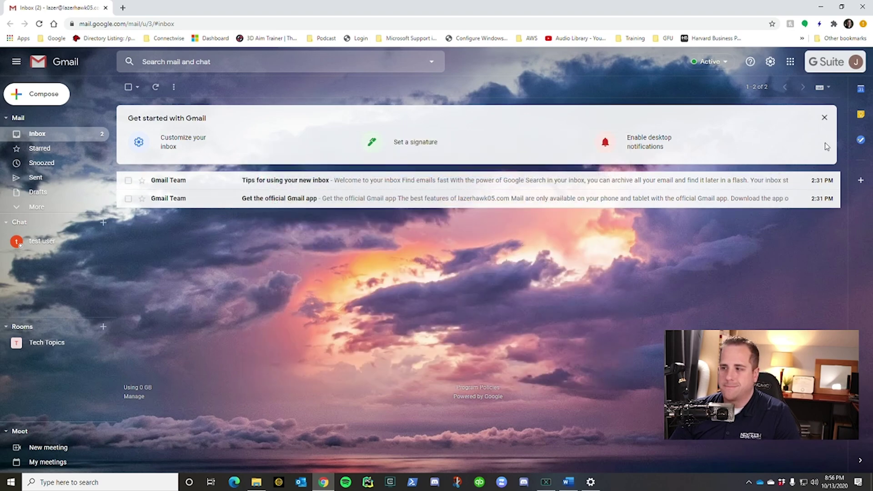
Step: After trying Important and Unread first, set Starred first and star the Tips message
{"action": "left_click", "coordinate": [770, 61]}
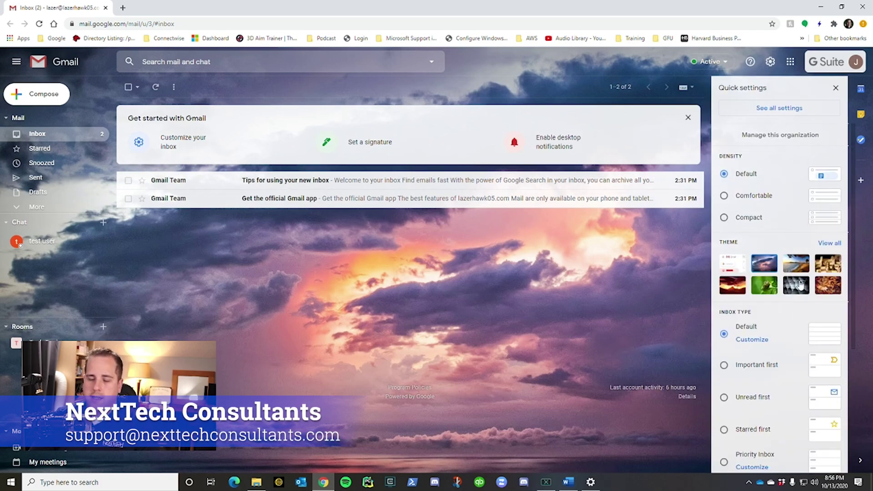
{"action": "scroll", "coordinate": [791, 282], "scroll_direction": "down", "scroll_amount": 4}
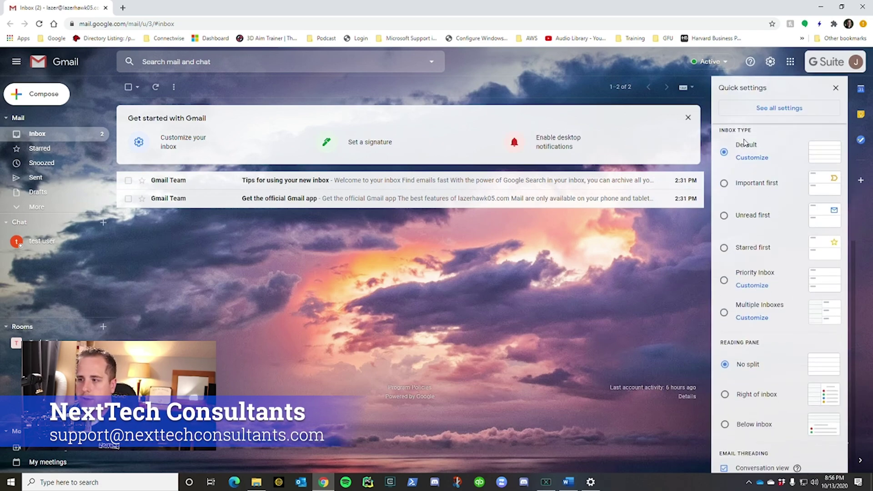
{"action": "left_click", "coordinate": [724, 184]}
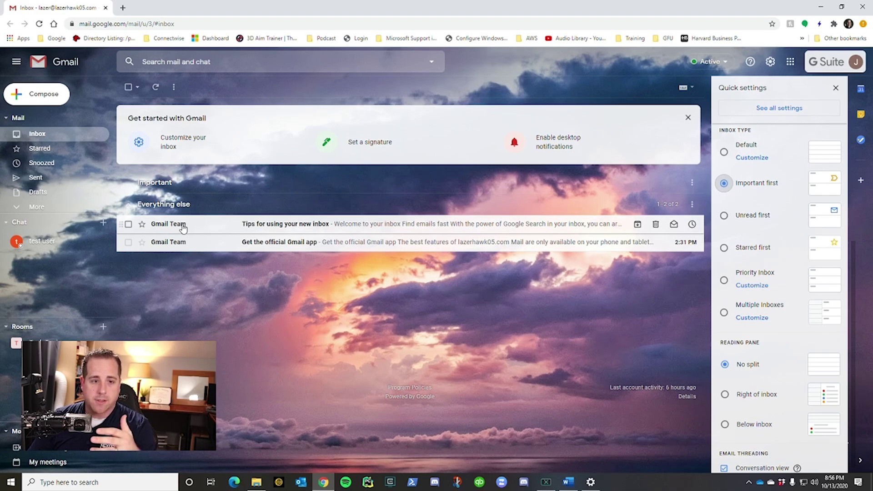
{"action": "mouse_move", "coordinate": [181, 228]}
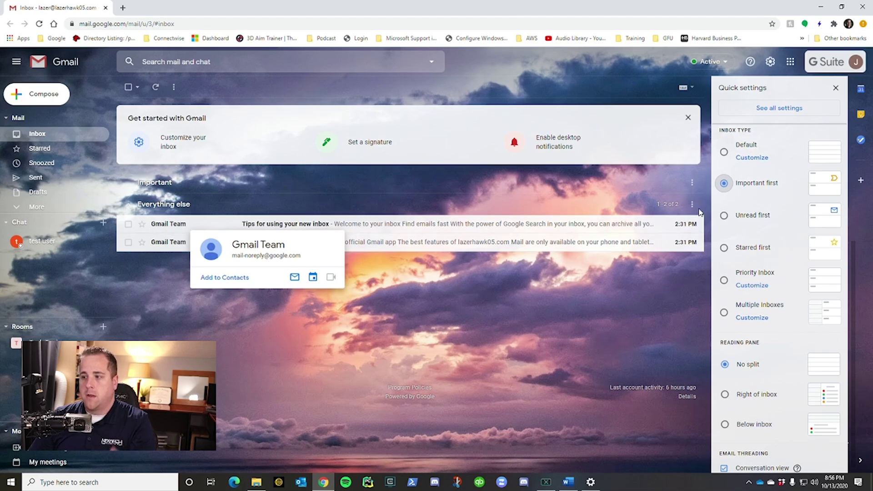
{"action": "left_click", "coordinate": [736, 221]}
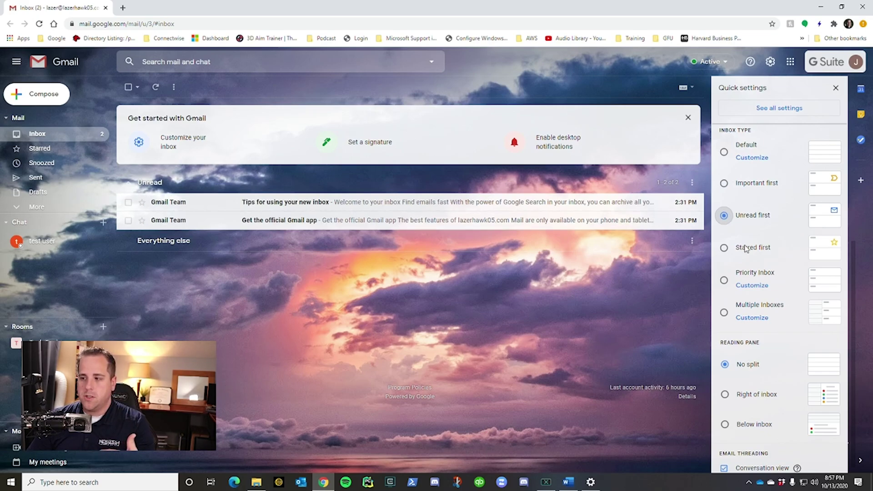
{"action": "left_click", "coordinate": [745, 248]}
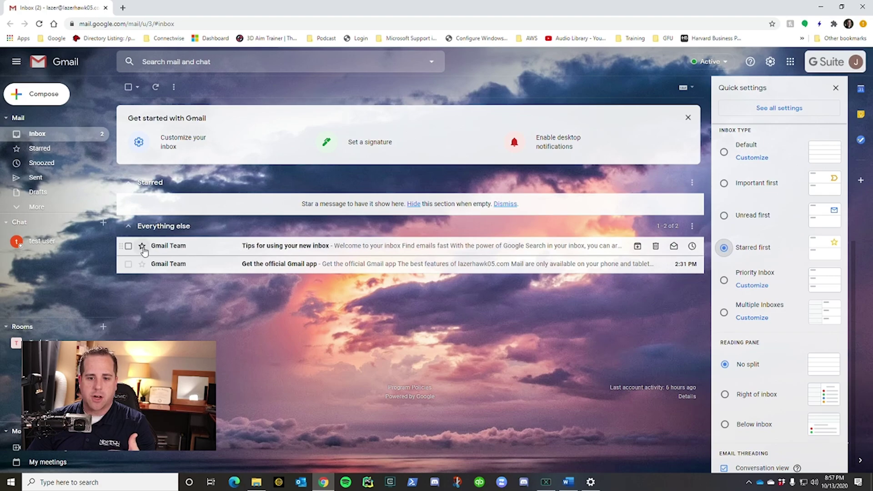
{"action": "left_click", "coordinate": [142, 247]}
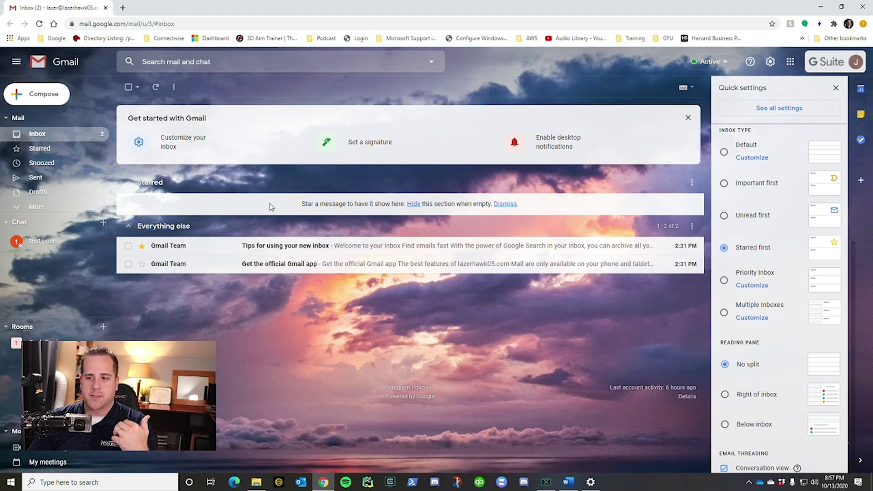
{"action": "left_click", "coordinate": [155, 87]}
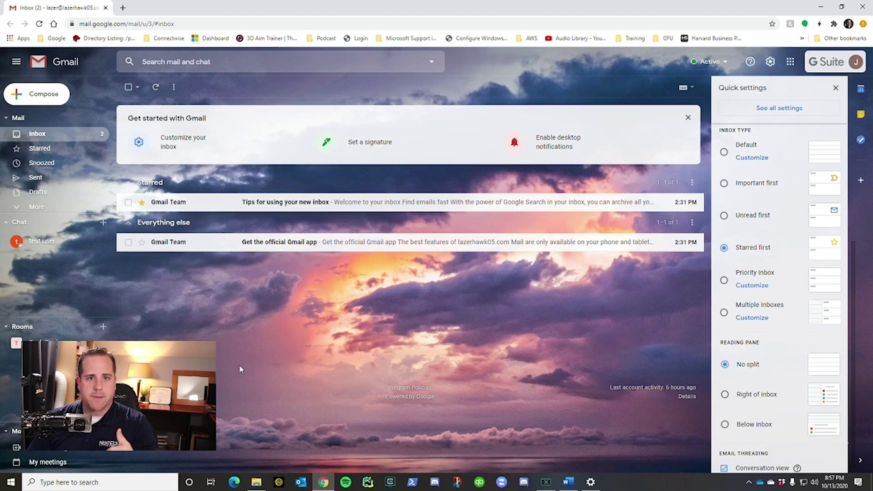
Step: Try Multiple Inboxes, collapsing and expanding is:starred, then switch back to Priority Inbox
{"action": "left_click", "coordinate": [726, 281]}
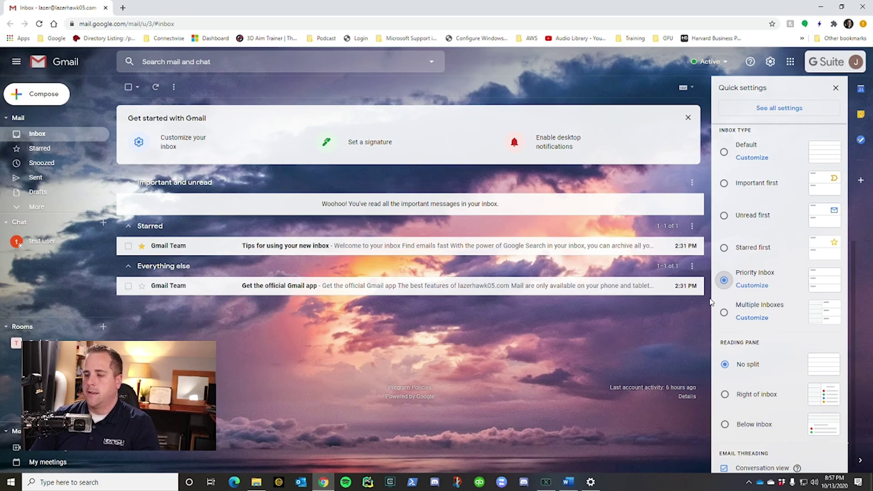
{"action": "left_click", "coordinate": [725, 318]}
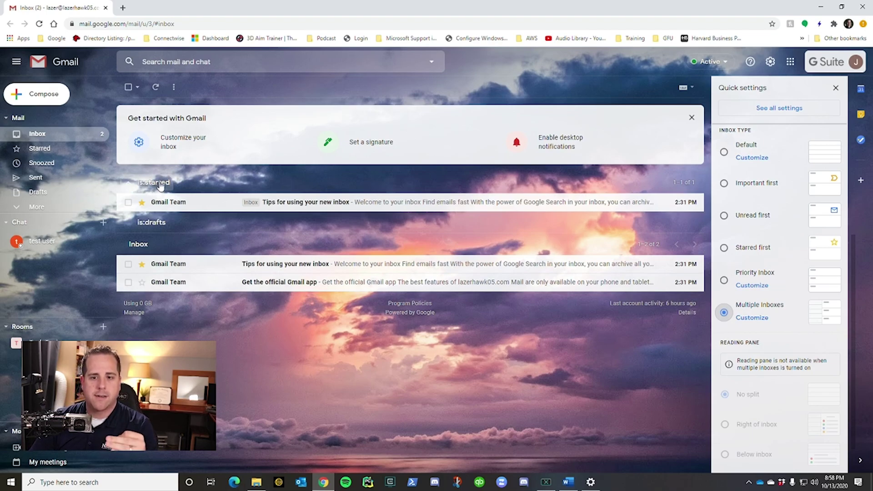
{"action": "left_click", "coordinate": [157, 183]}
{"action": "left_click", "coordinate": [155, 183]}
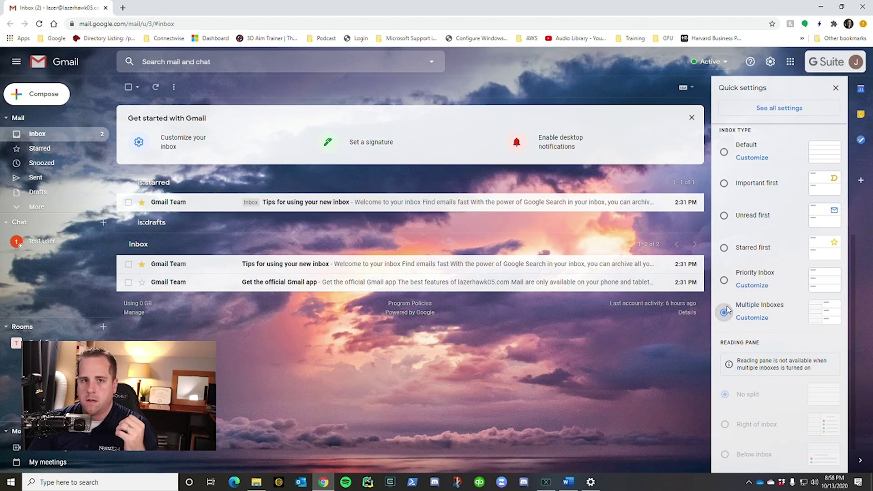
{"action": "left_click", "coordinate": [725, 281]}
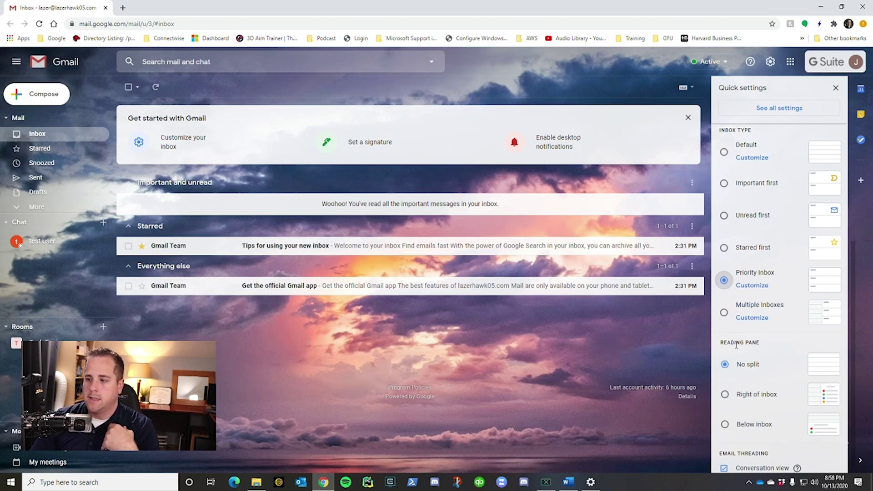
{"action": "scroll", "coordinate": [737, 345], "scroll_direction": "down", "scroll_amount": 1}
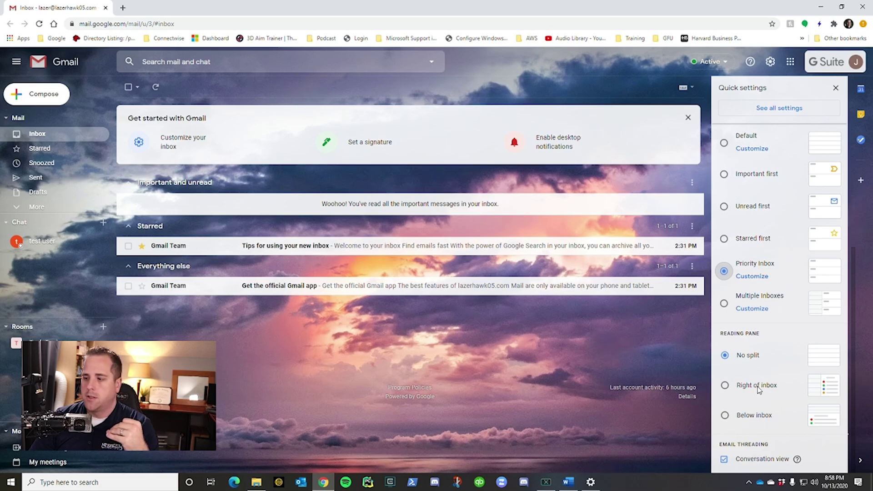
Step: Show the reading pane right of the inbox and read the Tips and Gmail app emails
{"action": "left_click", "coordinate": [725, 386]}
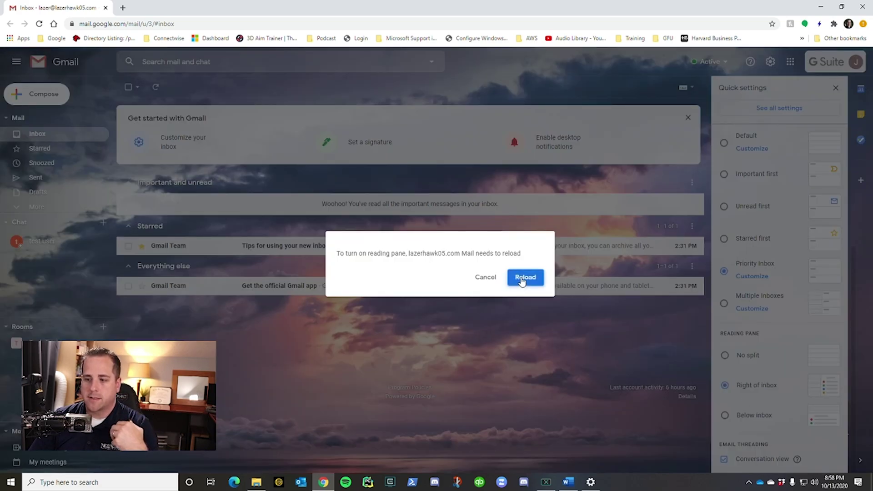
{"action": "left_click", "coordinate": [523, 279]}
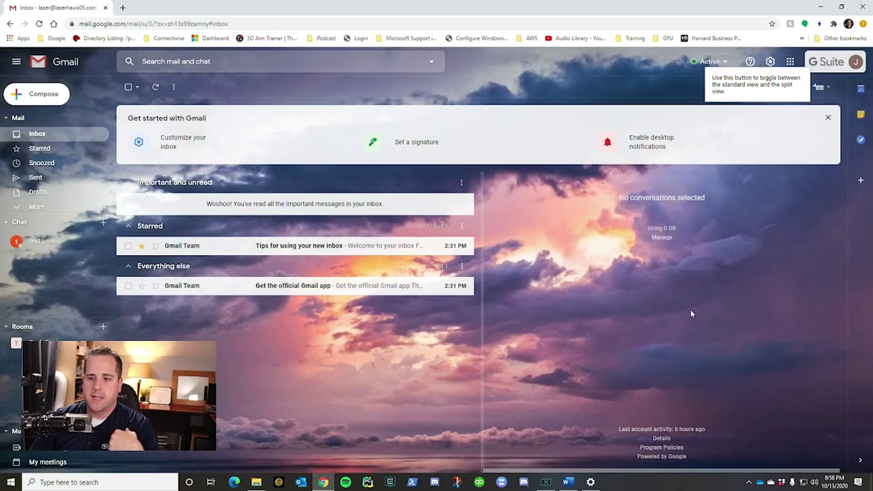
{"action": "left_click", "coordinate": [318, 246]}
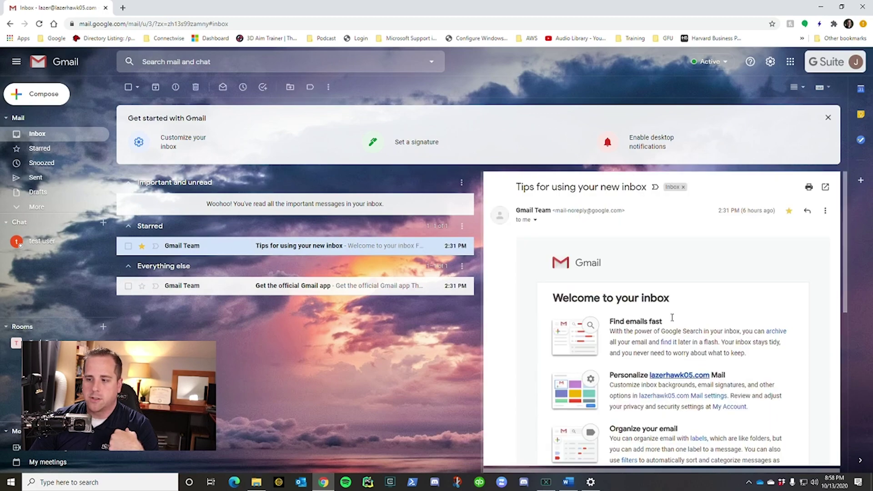
{"action": "scroll", "coordinate": [622, 310], "scroll_direction": "down", "scroll_amount": 3}
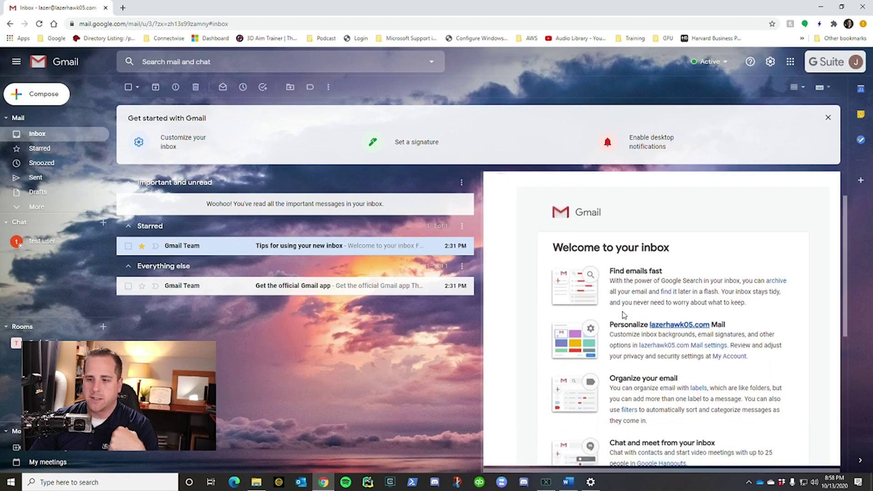
{"action": "scroll", "coordinate": [617, 336], "scroll_direction": "down", "scroll_amount": 2}
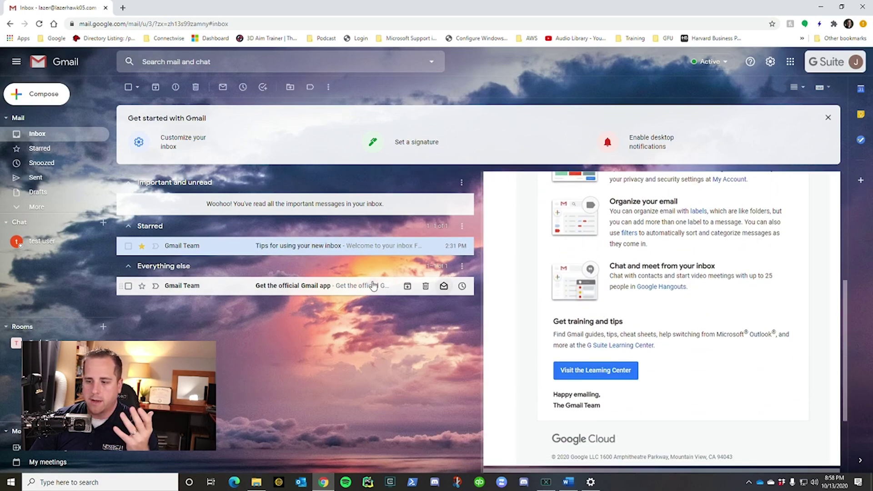
{"action": "left_click", "coordinate": [223, 287]}
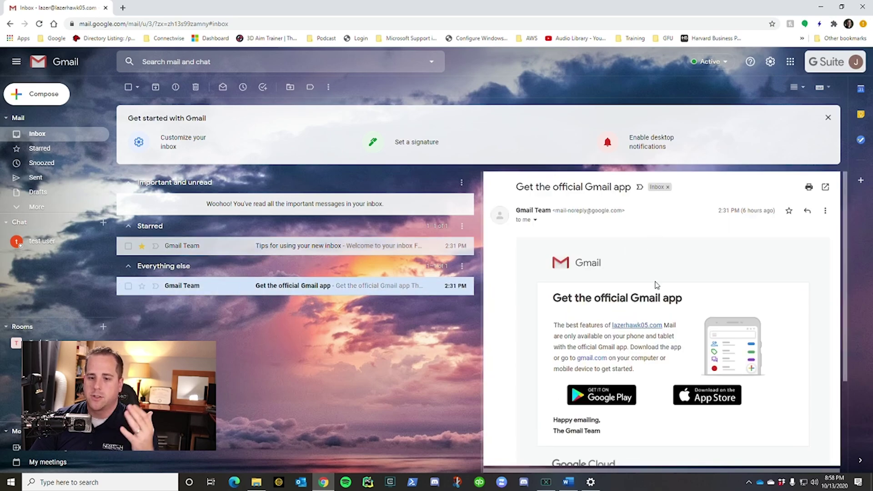
{"action": "scroll", "coordinate": [655, 286], "scroll_direction": "down", "scroll_amount": 2}
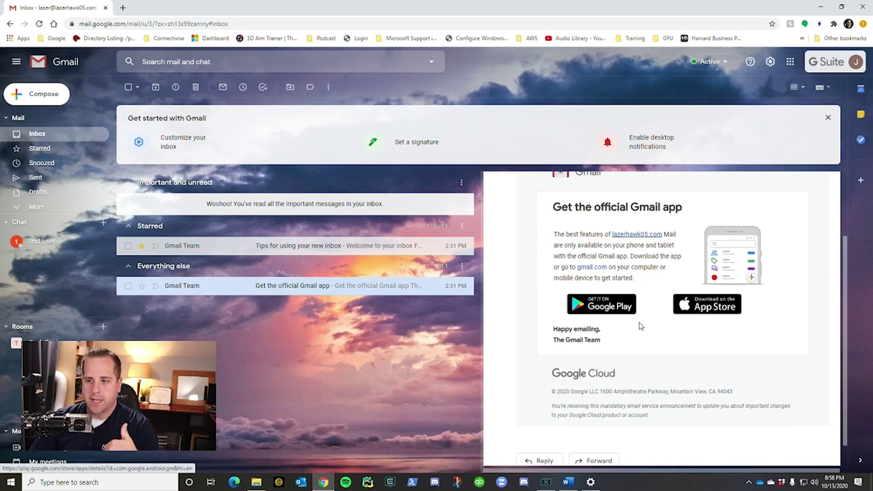
{"action": "scroll", "coordinate": [614, 271], "scroll_direction": "up", "scroll_amount": 2}
Step: Move the reading pane below the inbox, then turn it off with No split
{"action": "left_click", "coordinate": [769, 62]}
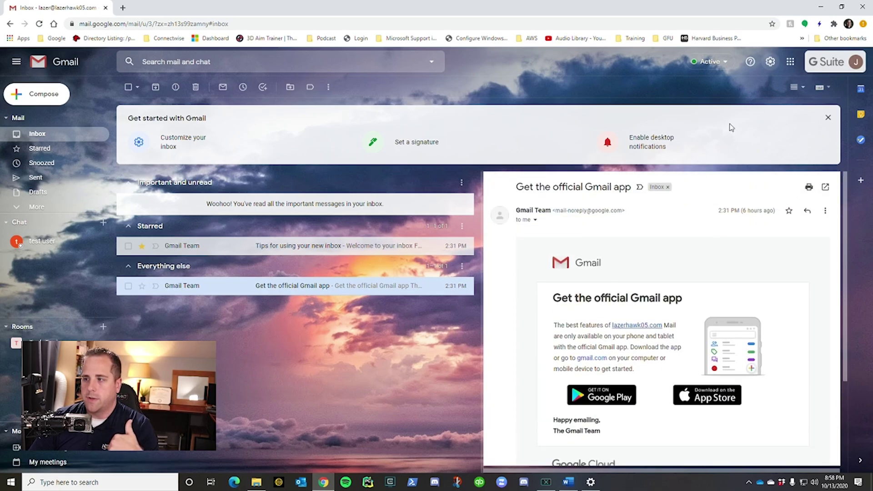
{"action": "scroll", "coordinate": [730, 364], "scroll_direction": "down", "scroll_amount": 3}
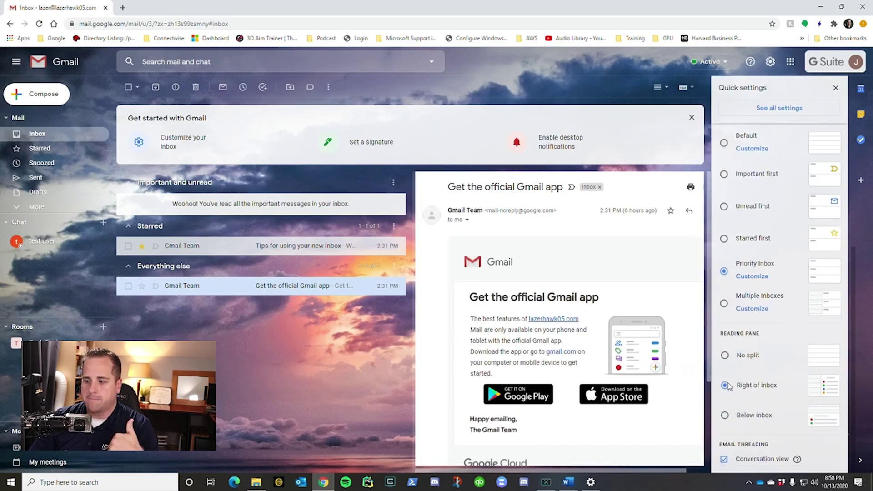
{"action": "left_click", "coordinate": [725, 416]}
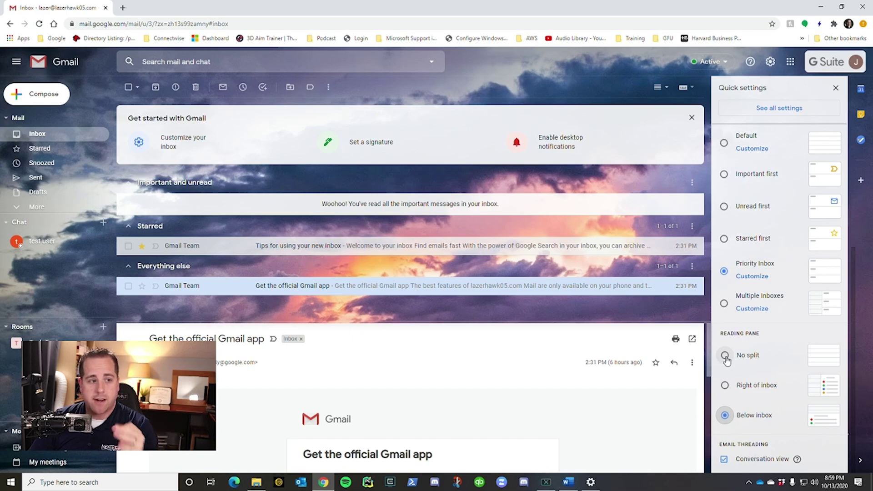
{"action": "left_click", "coordinate": [726, 357]}
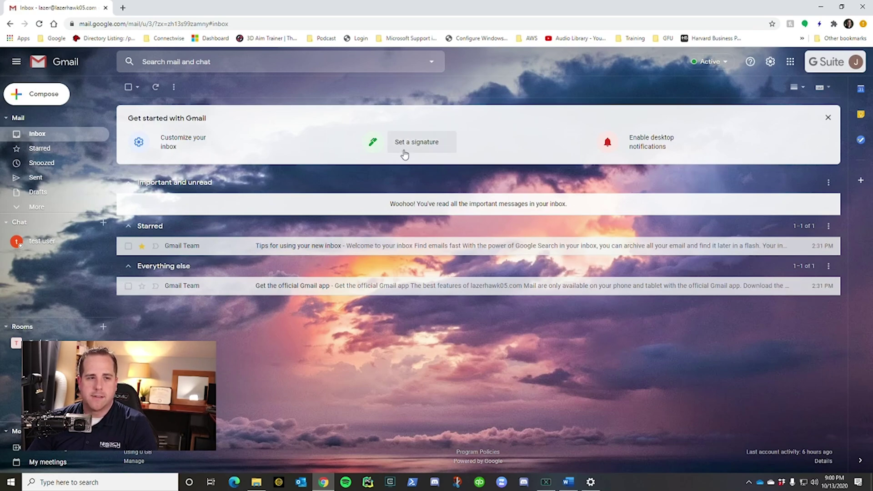
Step: Dismiss the Get started with Gmail tips banner
{"action": "left_click", "coordinate": [828, 117]}
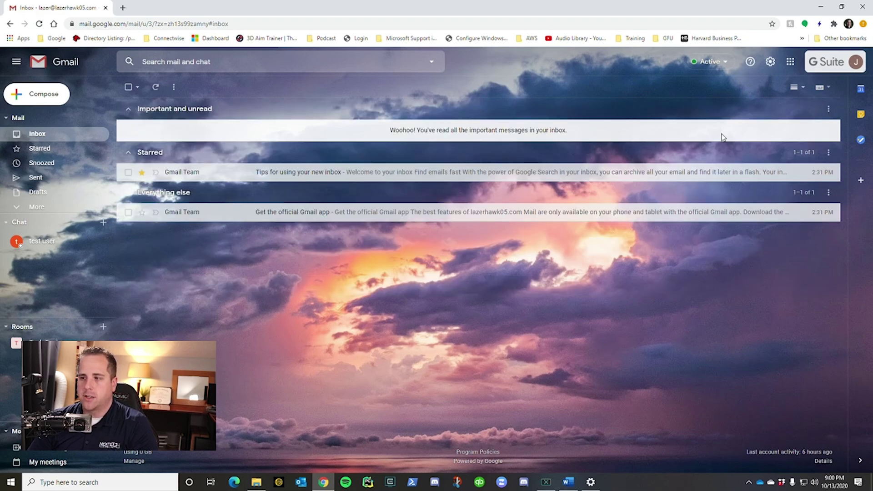
Step: Create a signature named Generic reading 'Thanks,' followed by the sender's first name
{"action": "left_click", "coordinate": [771, 63]}
{"action": "left_click", "coordinate": [773, 109]}
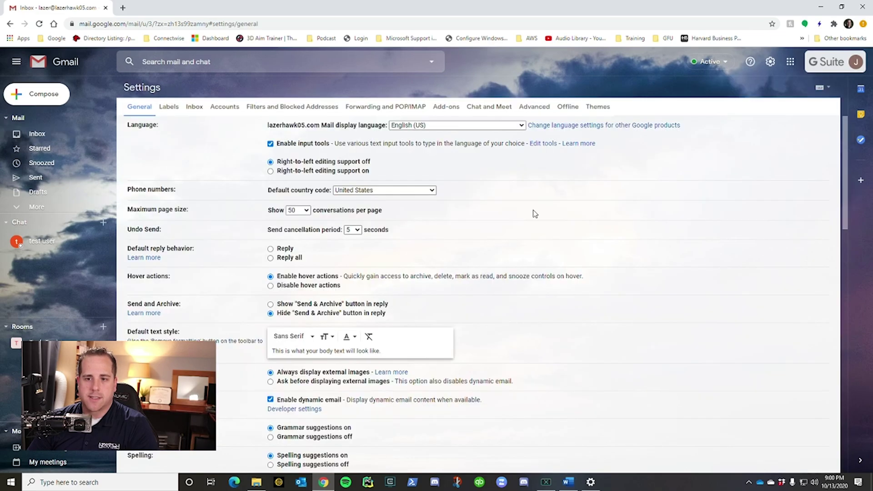
{"action": "scroll", "coordinate": [395, 262], "scroll_direction": "down", "scroll_amount": 20}
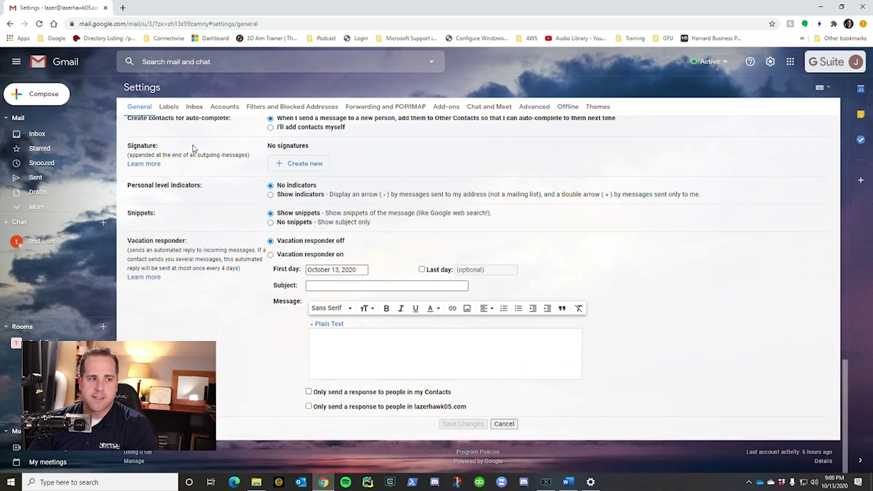
{"action": "left_click", "coordinate": [310, 167]}
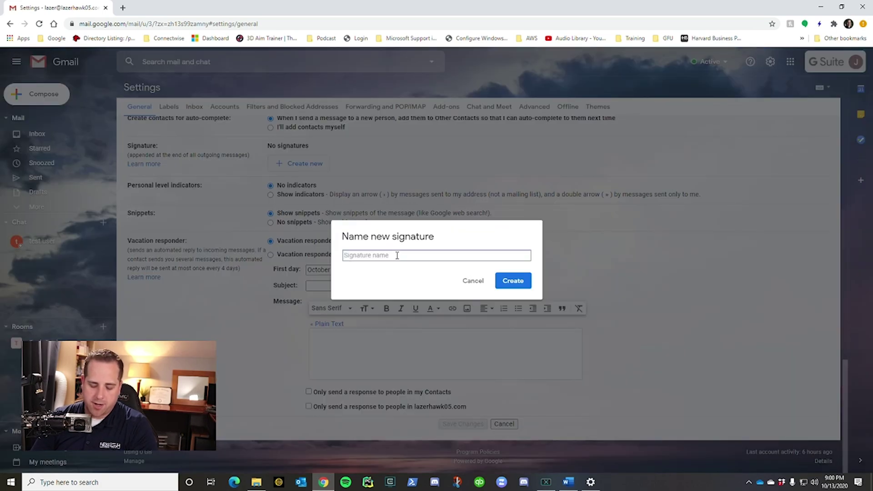
{"action": "type", "text": "Generi"}
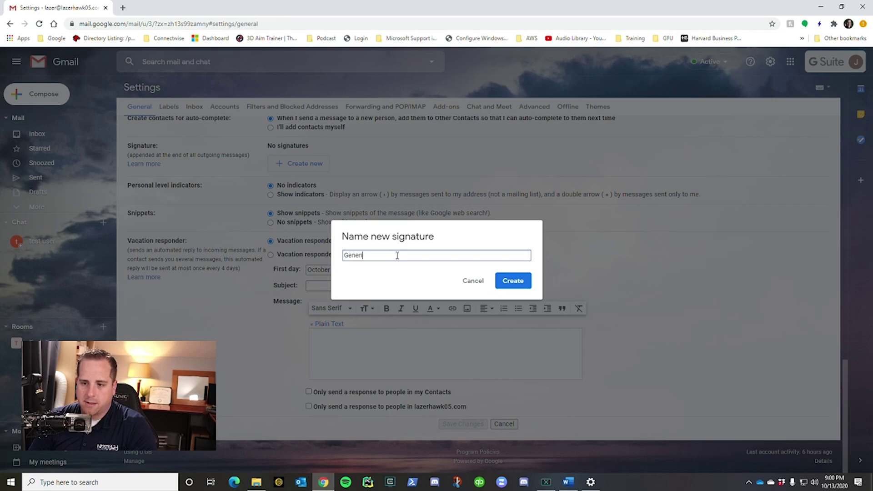
{"action": "type", "text": "c"}
{"action": "key", "text": "Return"}
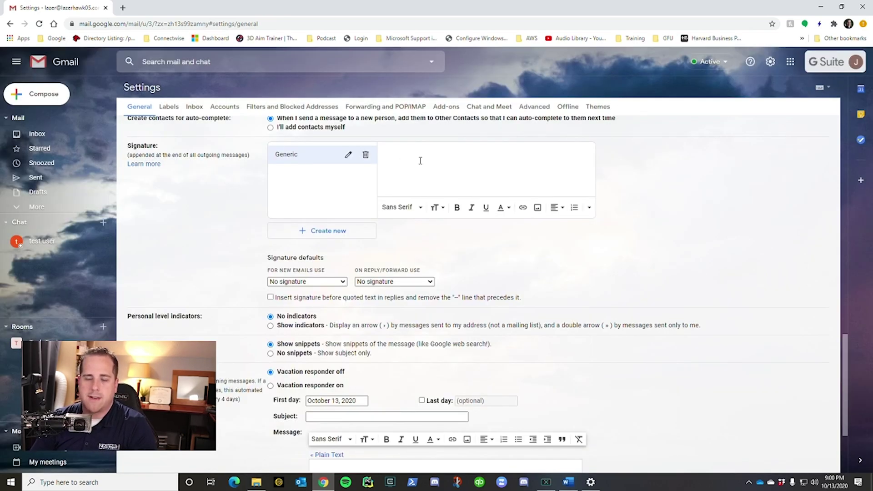
{"action": "type", "text": "Thanks, Joisiah"}
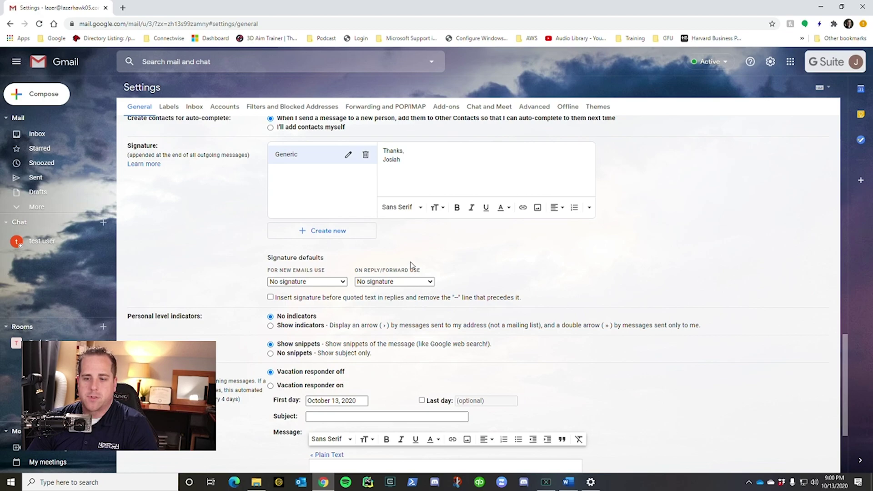
Step: Choose Generic as the default signature for both new emails and replies/forwards
{"action": "left_click", "coordinate": [339, 281]}
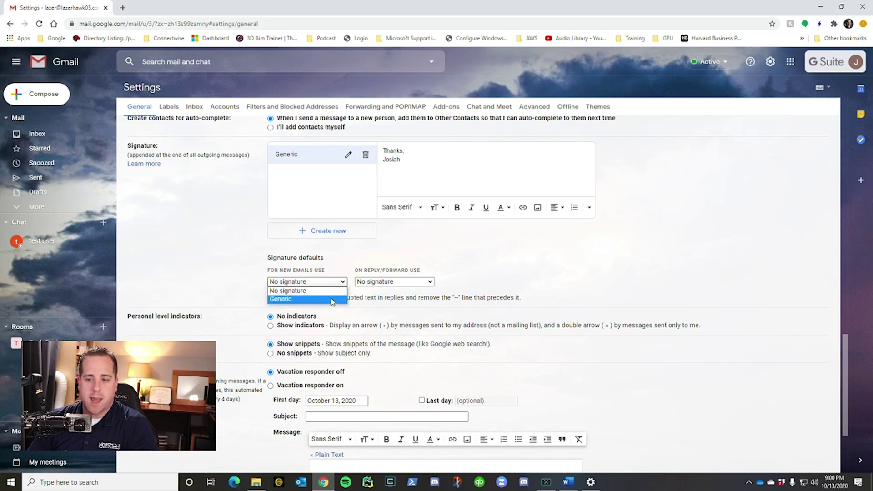
{"action": "left_click", "coordinate": [332, 300]}
{"action": "left_click", "coordinate": [406, 283]}
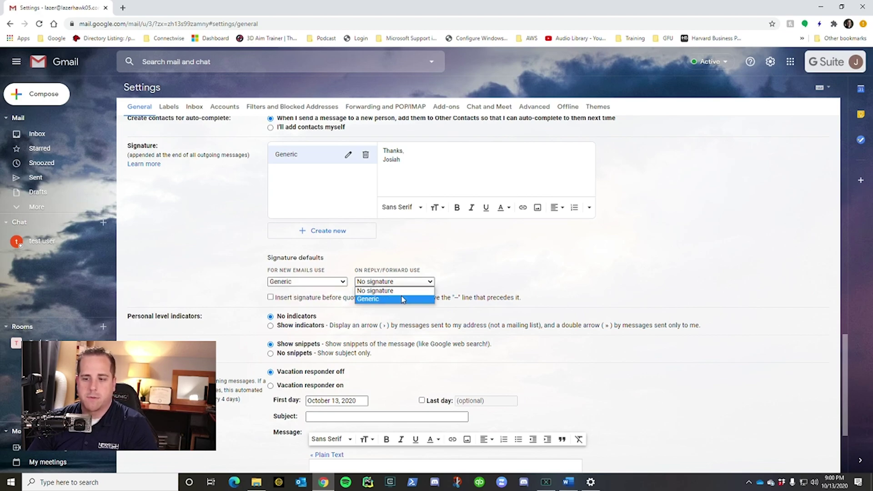
{"action": "left_click", "coordinate": [402, 299]}
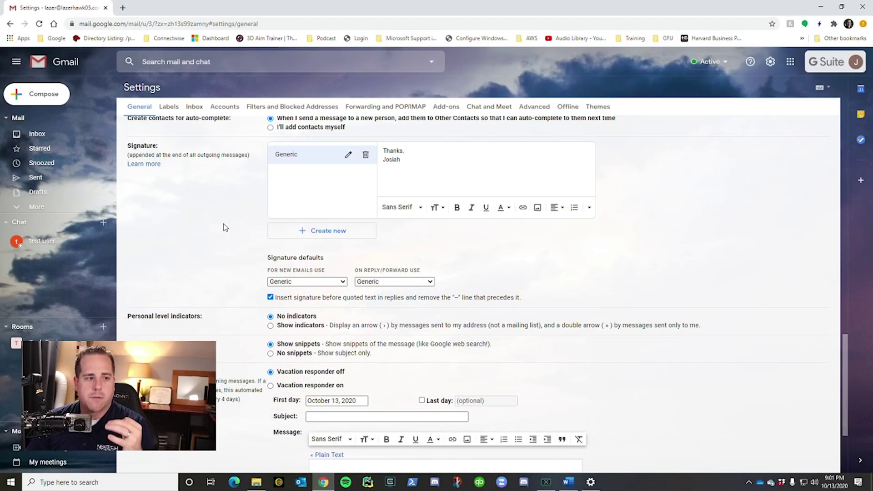
{"action": "scroll", "coordinate": [223, 228], "scroll_direction": "down", "scroll_amount": 3}
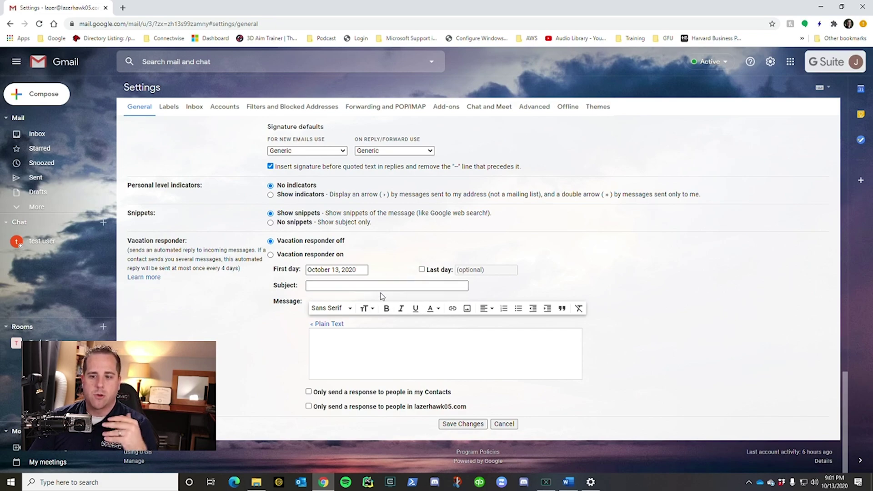
Step: Turn on the vacation responder with subject 'Out of office' and message 'Please contact support.', and save
{"action": "left_click", "coordinate": [346, 286]}
{"action": "type", "text": "Out o"}
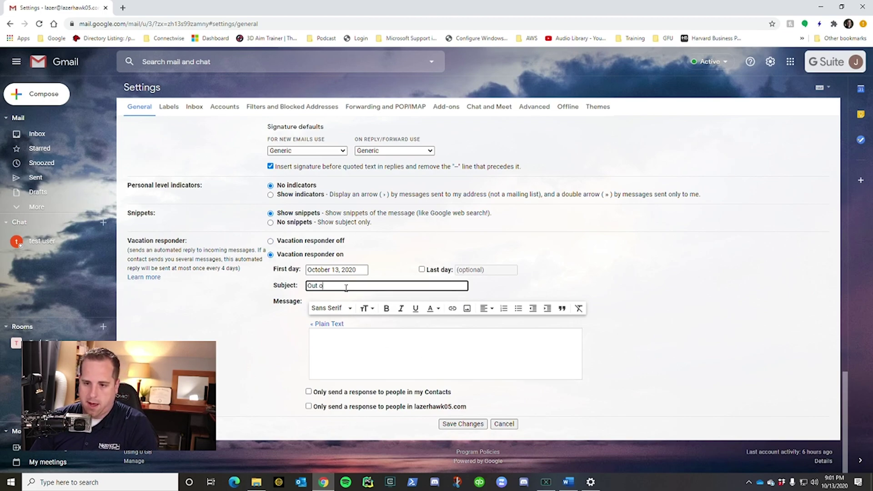
{"action": "type", "text": "f office"}
{"action": "left_click", "coordinate": [465, 372]}
{"action": "type", "text": "Please contact"}
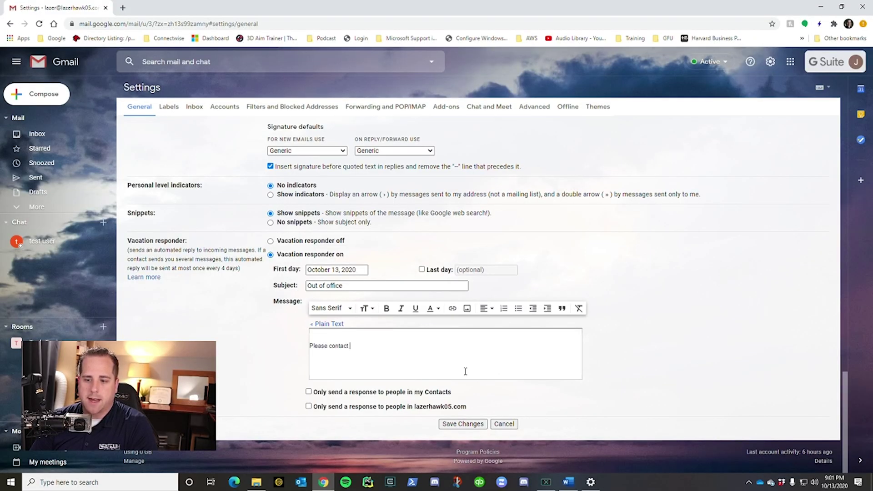
{"action": "left_click", "coordinate": [463, 424]}
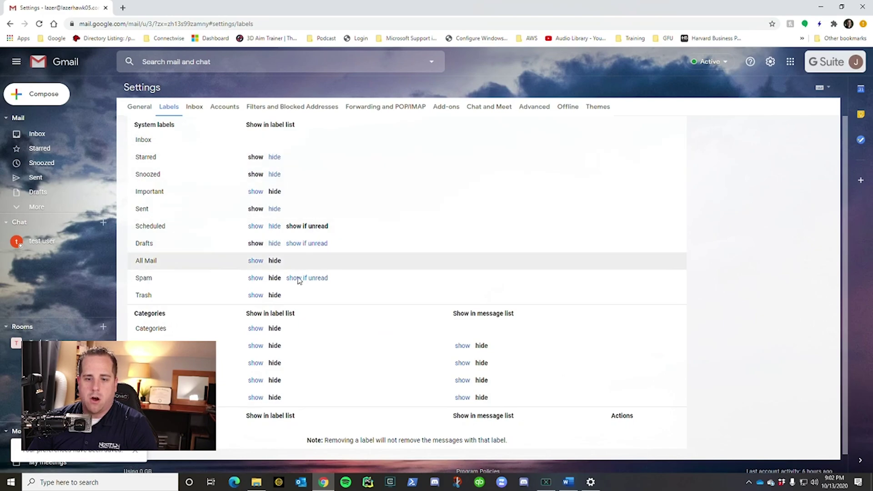
Step: Expand More in the left sidebar to list all mail folders and label options
{"action": "left_click", "coordinate": [48, 207]}
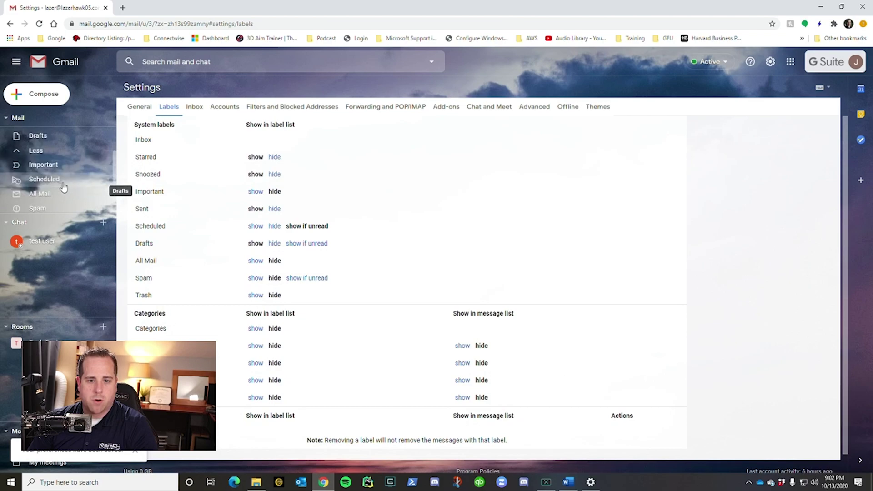
{"action": "scroll", "coordinate": [63, 182], "scroll_direction": "down", "scroll_amount": 3}
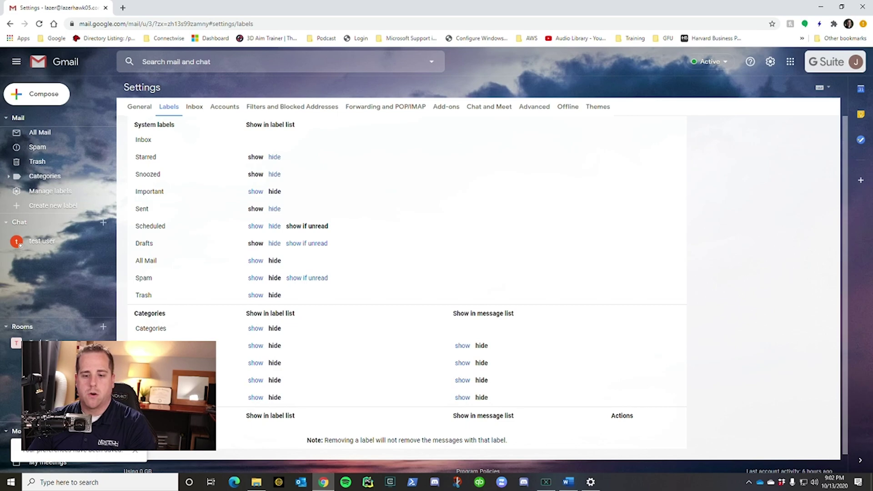
Step: Create a new label named Shopping and scroll down the settings page
{"action": "left_click", "coordinate": [154, 430]}
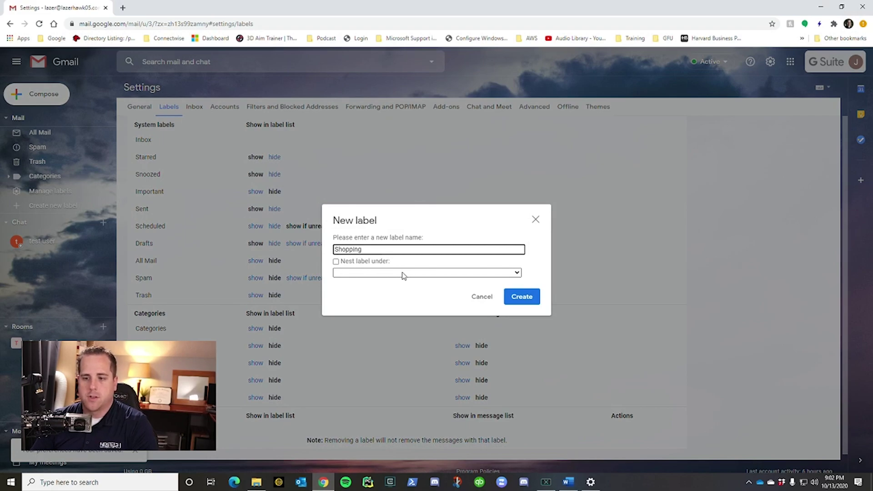
{"action": "left_click", "coordinate": [521, 300]}
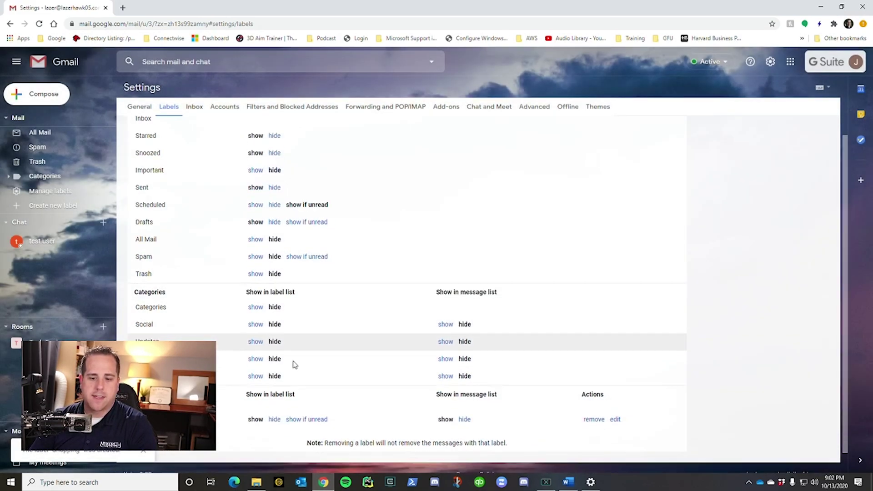
{"action": "scroll", "coordinate": [294, 364], "scroll_direction": "down", "scroll_amount": 1}
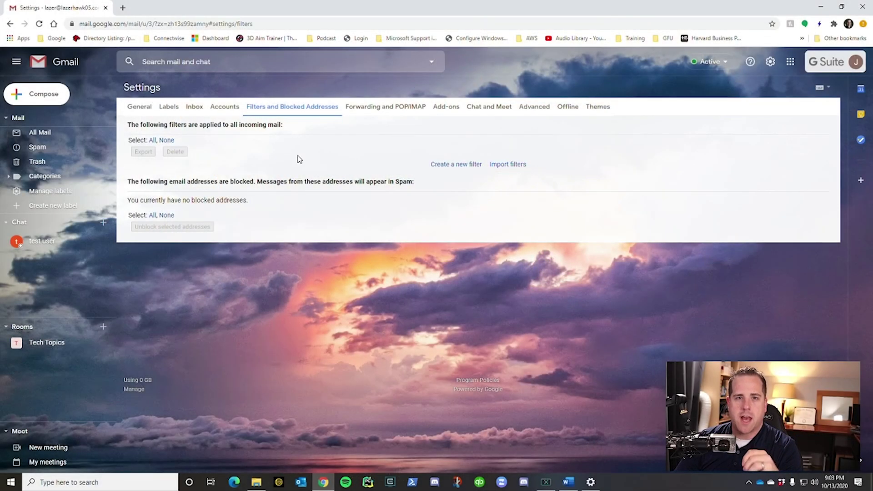
Step: Start a new filter matching mail from Amazon's no-reply address
{"action": "left_click", "coordinate": [463, 165]}
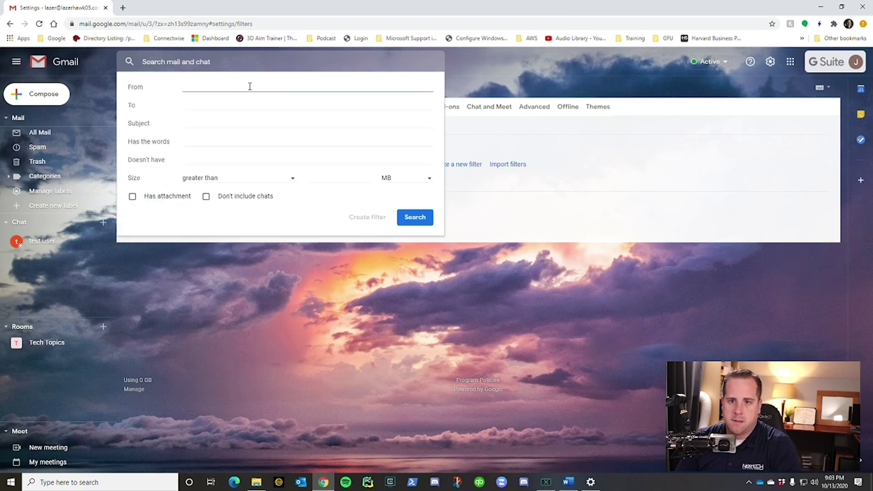
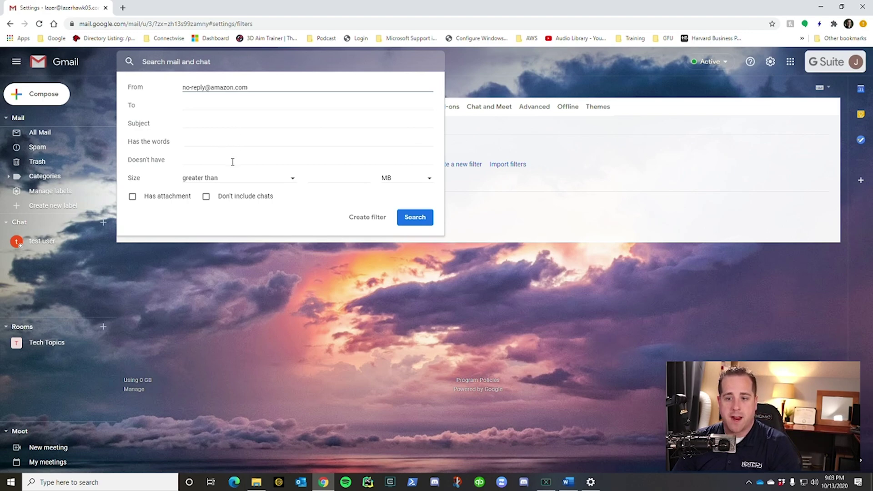
{"action": "left_click", "coordinate": [370, 220]}
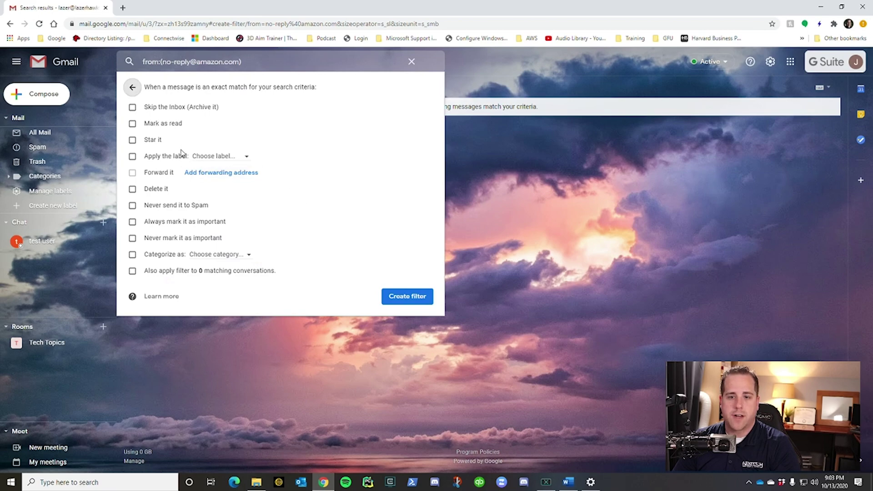
Step: Make the filter apply the Shopping label and skip the inbox, then save it
{"action": "left_click", "coordinate": [134, 157]}
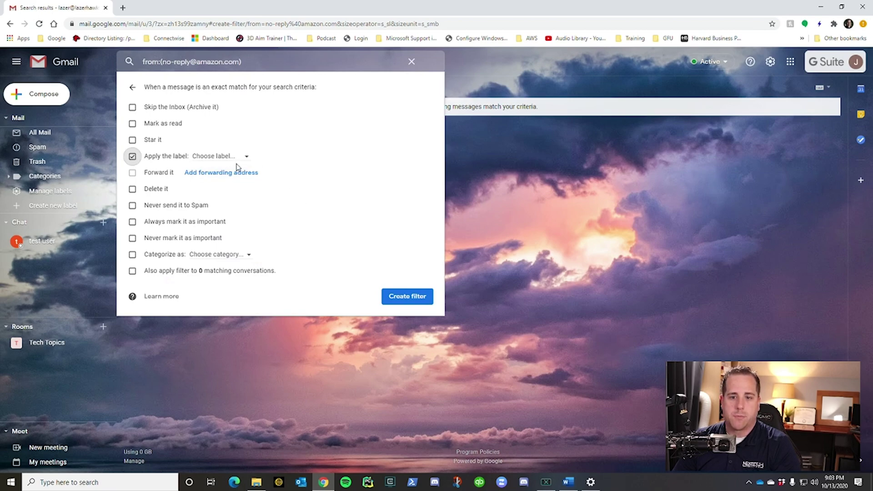
{"action": "left_click", "coordinate": [250, 157]}
{"action": "left_click", "coordinate": [236, 195]}
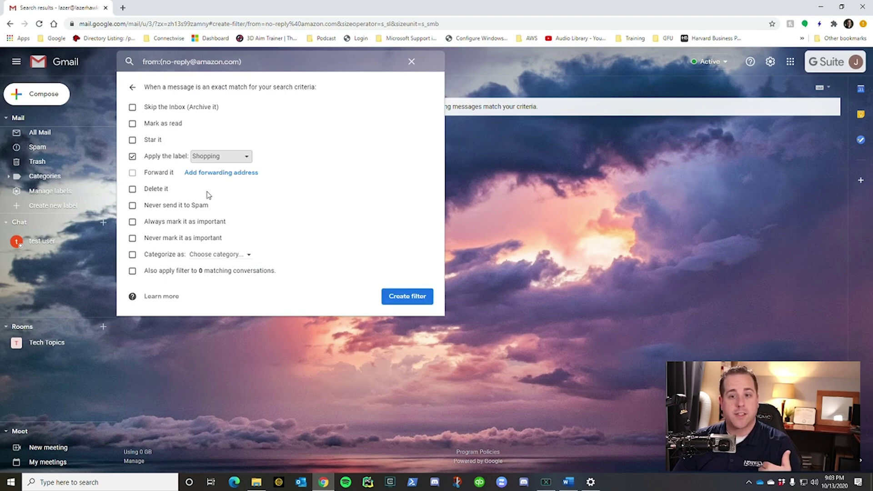
{"action": "left_click", "coordinate": [134, 107]}
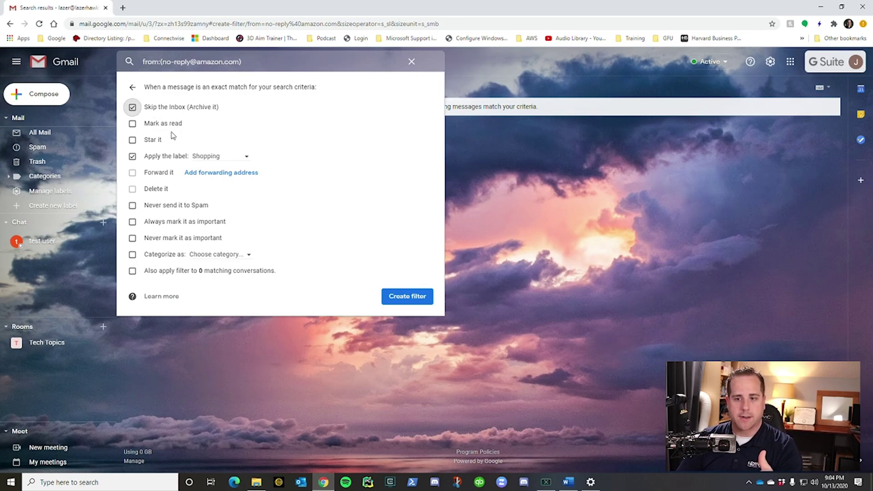
{"action": "left_click", "coordinate": [417, 299]}
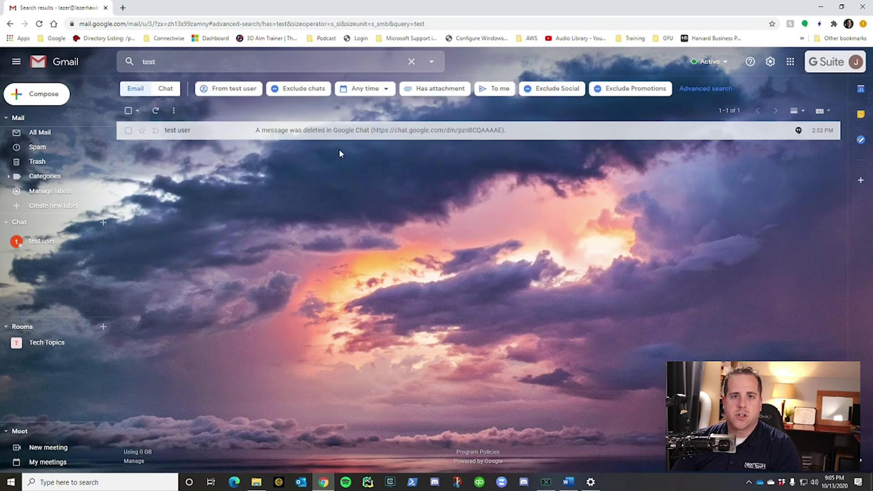
Step: Open the advanced search options for the 'test' search
{"action": "left_click", "coordinate": [433, 62]}
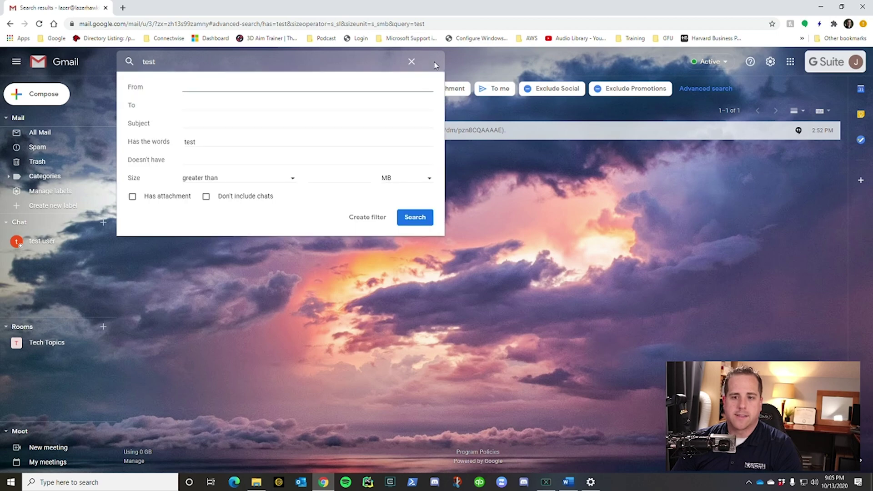